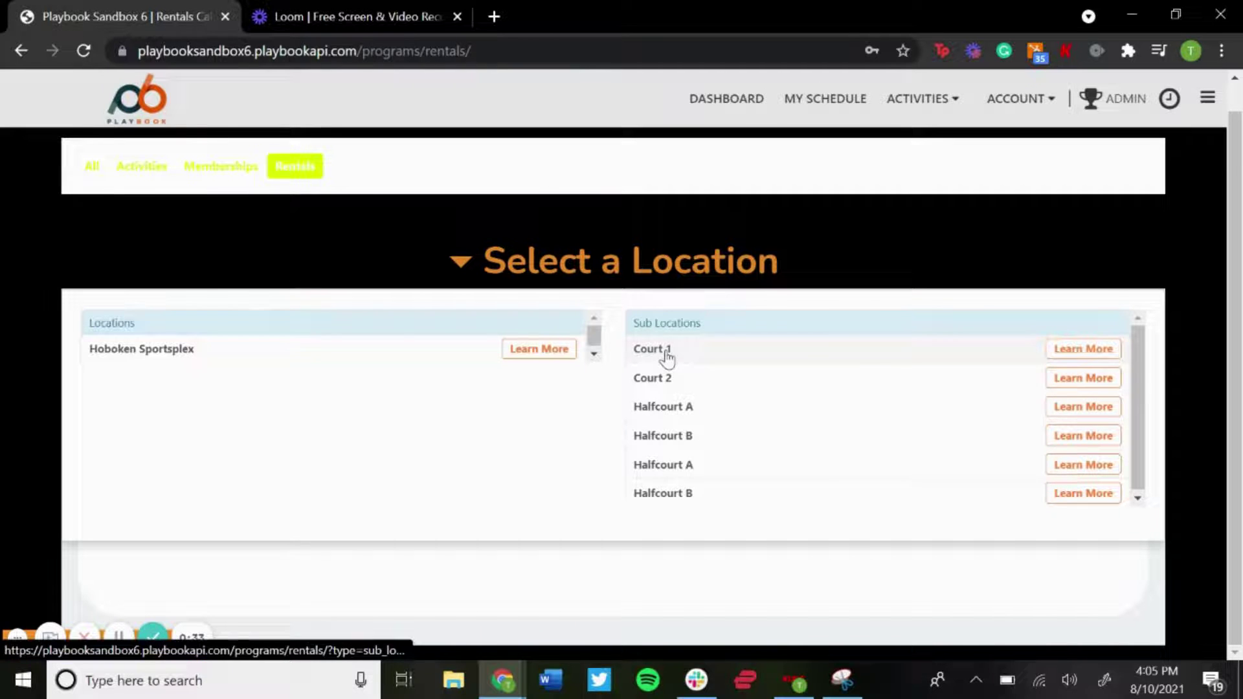
Load Halfcourt A's week calendar of $60/hr slots with Tuesday 2–3 PM booked.
{"action": "left_click", "coordinate": [695, 410]}
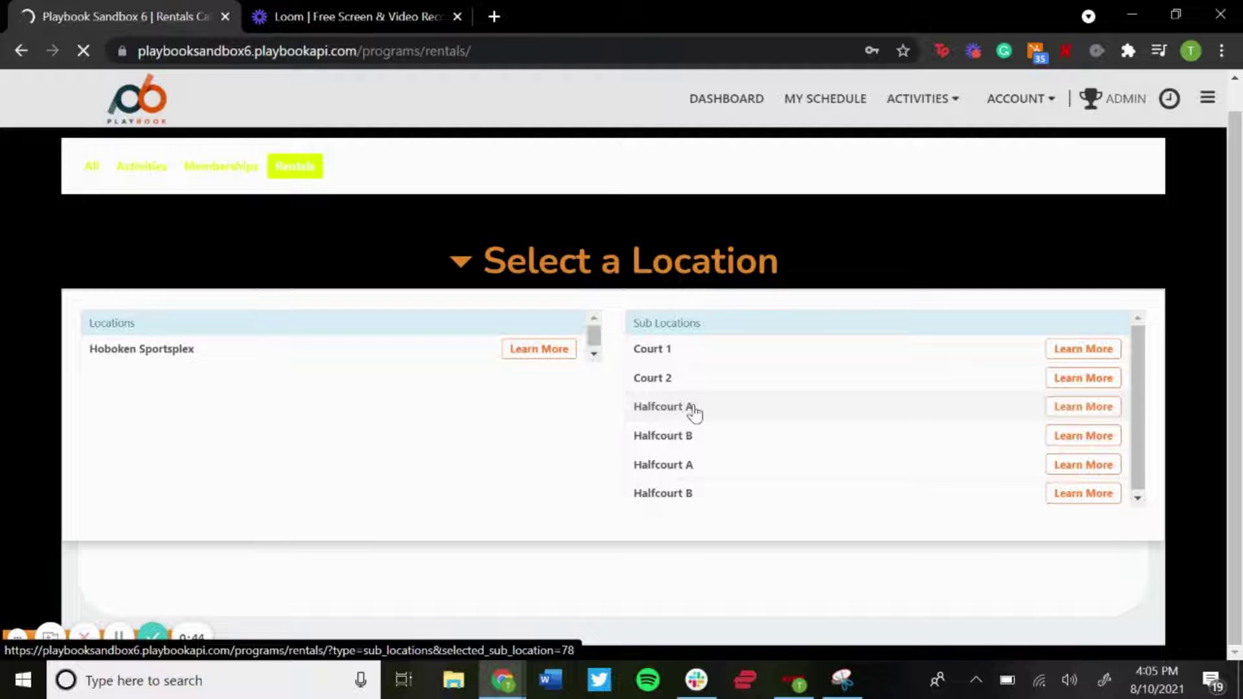
{"action": "left_click", "coordinate": [694, 410]}
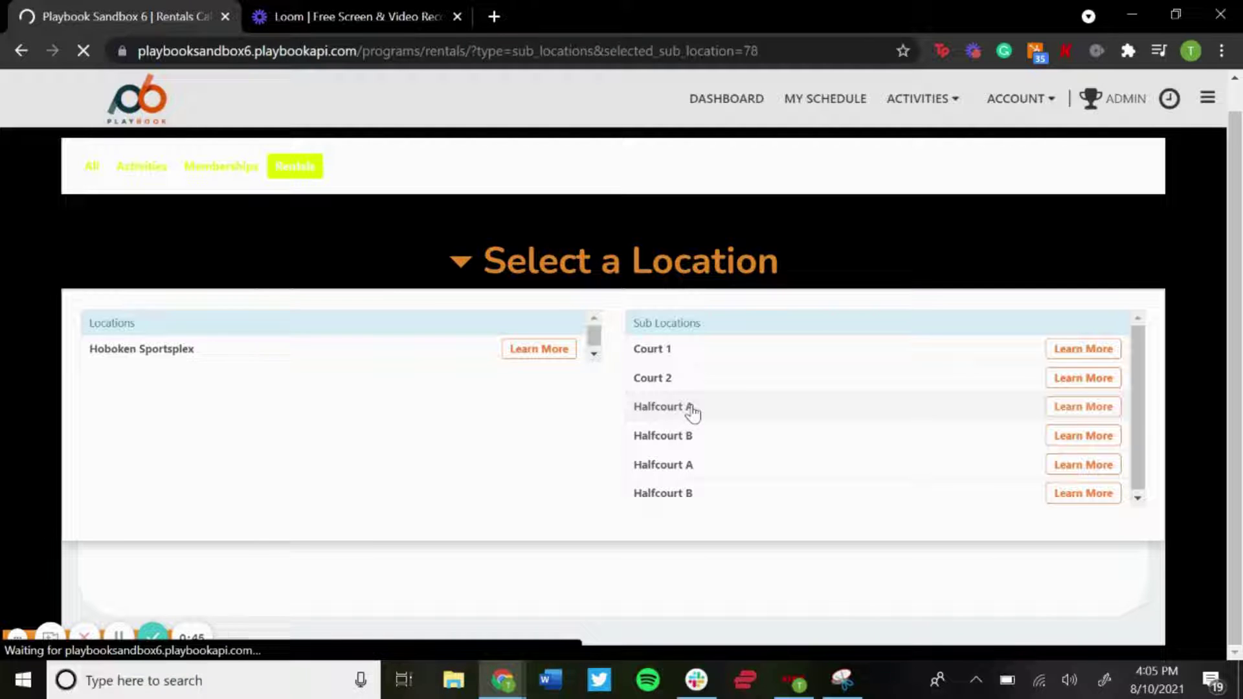
{"action": "scroll", "coordinate": [485, 455], "scroll_direction": "down", "scroll_amount": 2}
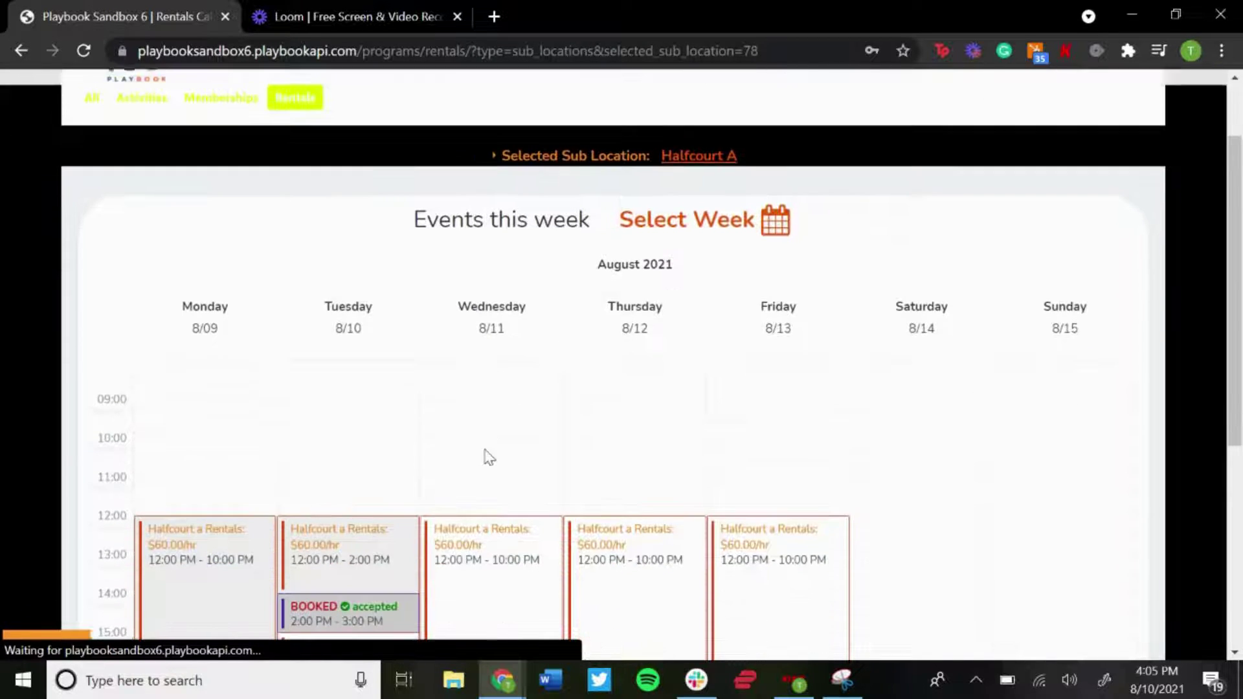
{"action": "scroll", "coordinate": [486, 455], "scroll_direction": "down", "scroll_amount": 3}
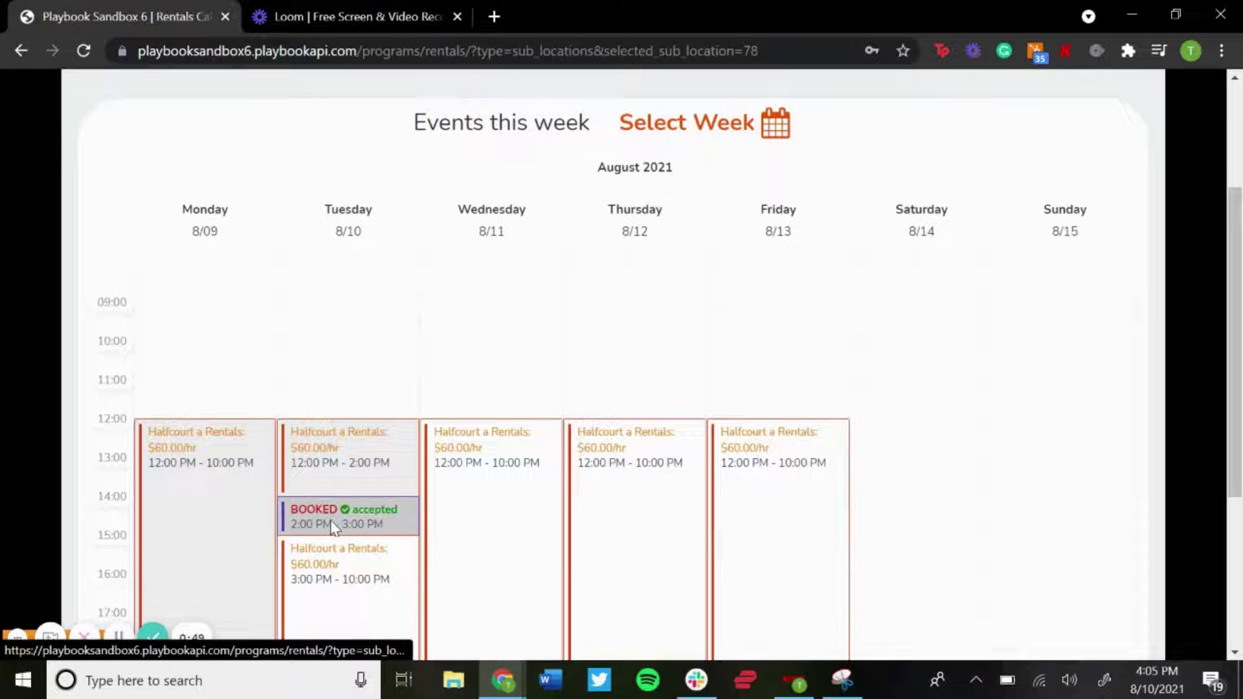
{"action": "scroll", "coordinate": [332, 527], "scroll_direction": "up", "scroll_amount": 1}
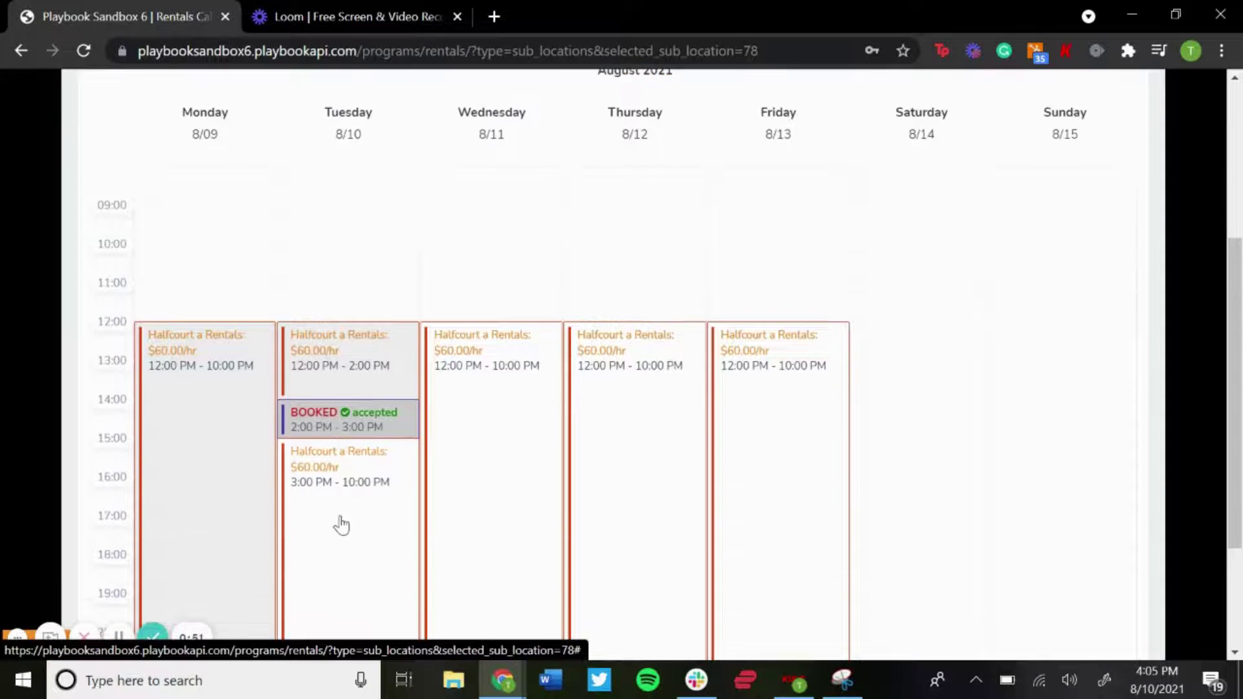
{"action": "scroll", "coordinate": [342, 498], "scroll_direction": "up", "scroll_amount": 1}
{"action": "scroll", "coordinate": [342, 498], "scroll_direction": "up", "scroll_amount": 3}
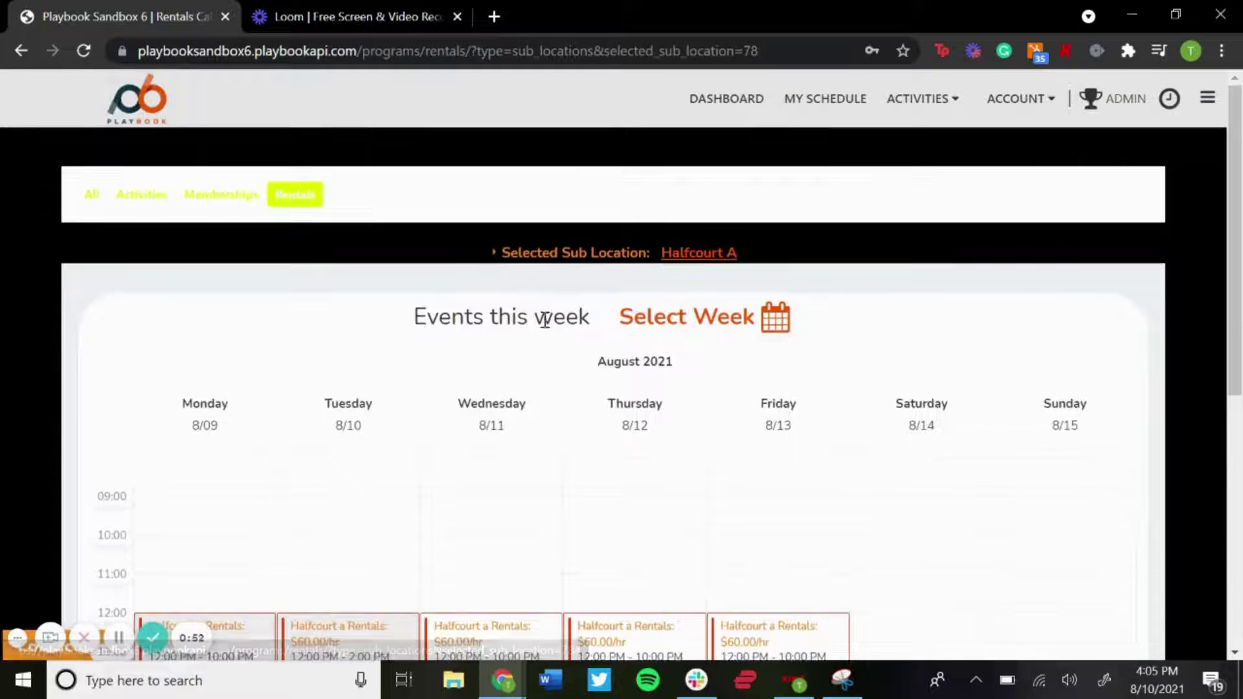
Select Halfcourt B to show its $60/hr Monday–Friday 12–10 PM rental slots.
{"action": "left_click", "coordinate": [562, 254]}
{"action": "left_click", "coordinate": [706, 420]}
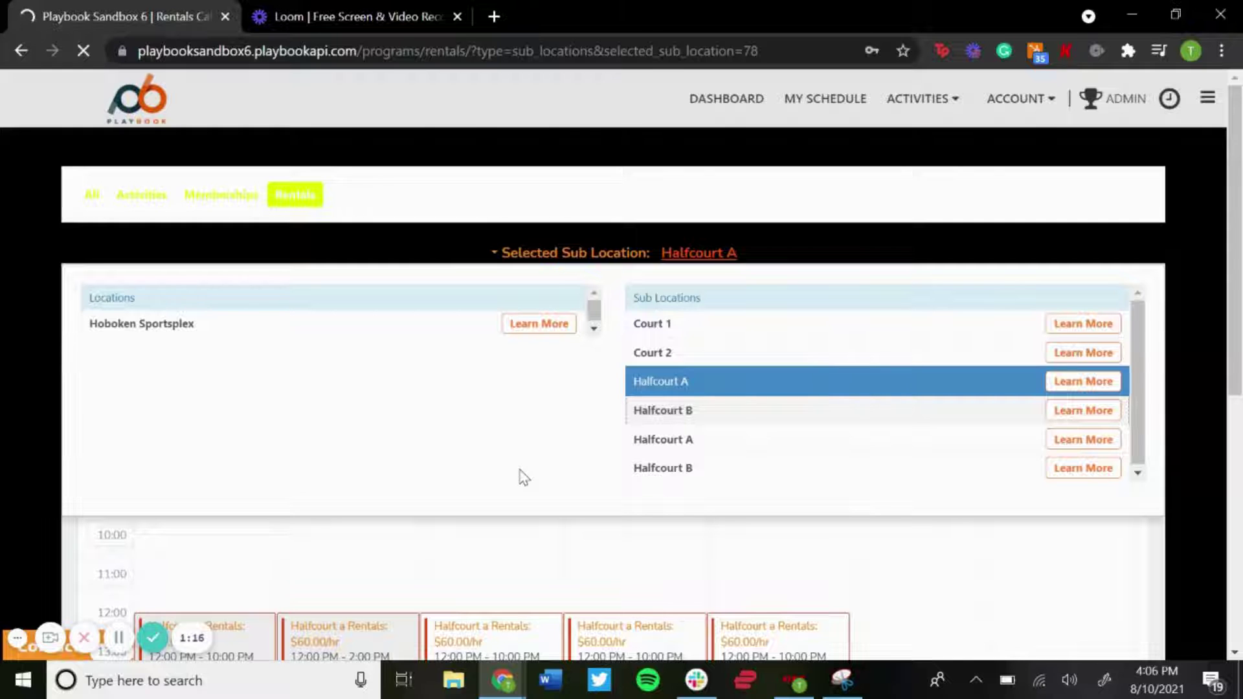
{"action": "scroll", "coordinate": [467, 420], "scroll_direction": "down", "scroll_amount": 5}
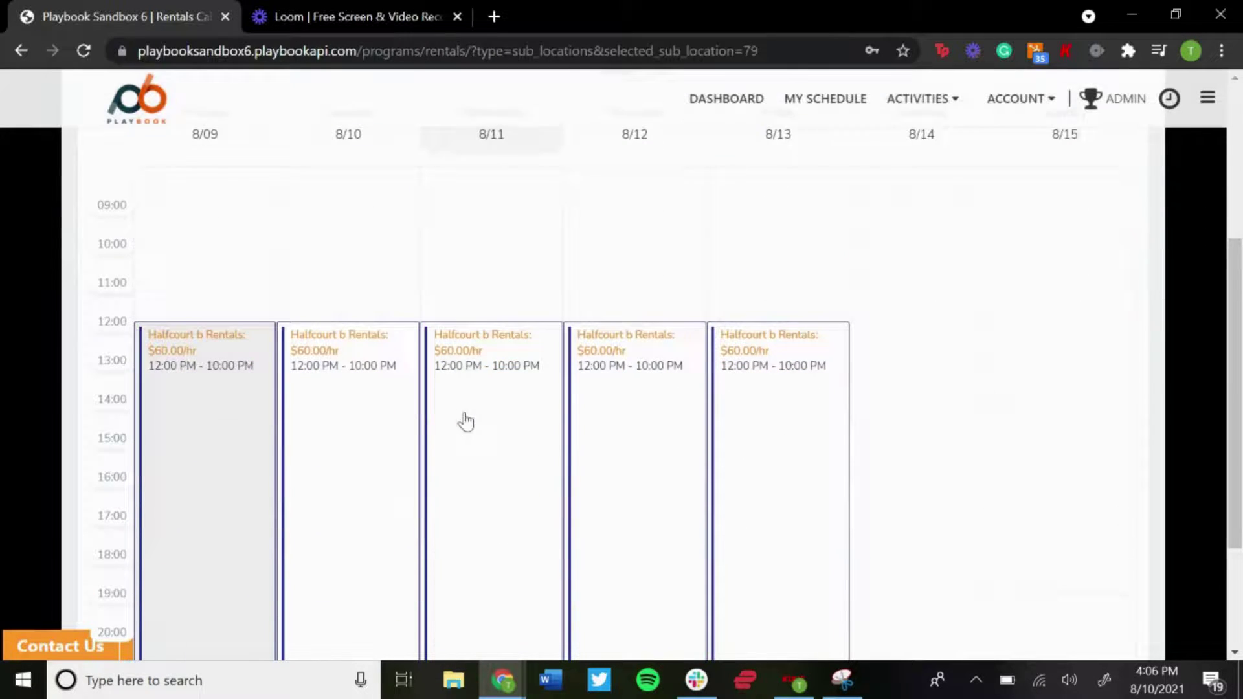
{"action": "scroll", "coordinate": [320, 446], "scroll_direction": "down", "scroll_amount": 3}
{"action": "scroll", "coordinate": [327, 426], "scroll_direction": "up", "scroll_amount": 2}
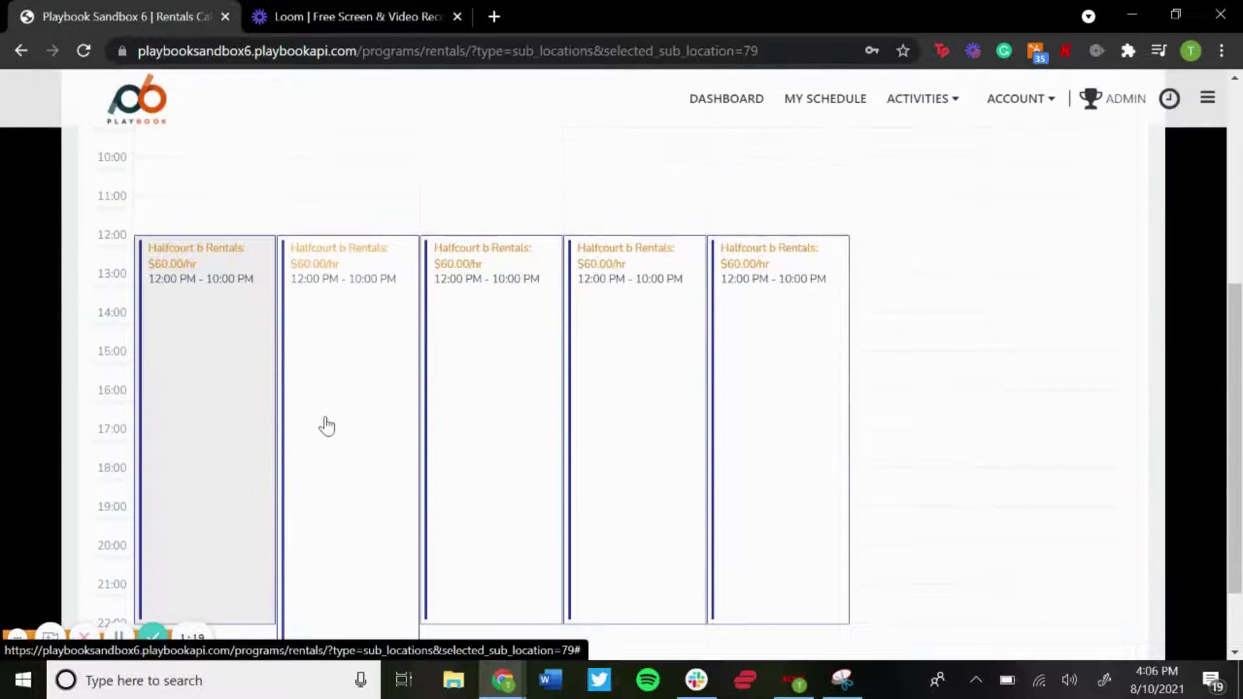
{"action": "scroll", "coordinate": [328, 425], "scroll_direction": "up", "scroll_amount": 4}
{"action": "scroll", "coordinate": [327, 425], "scroll_direction": "up", "scroll_amount": 3}
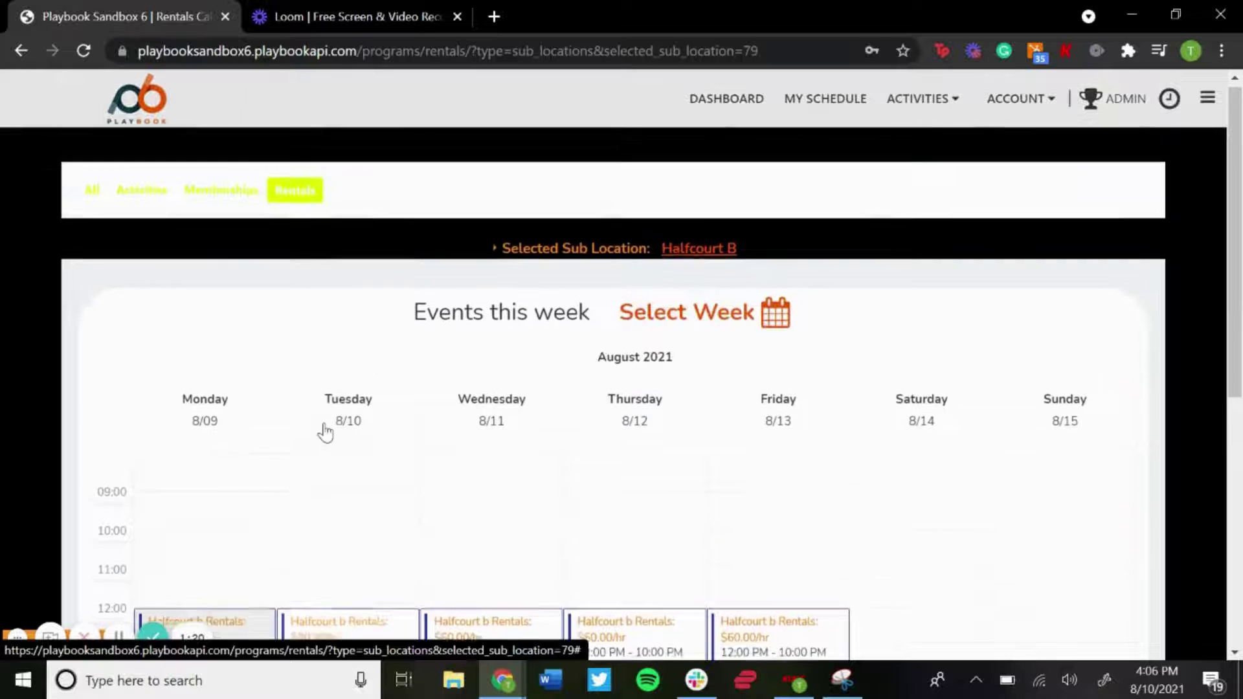
Select Court 1 to show its $100/hr slots with Tuesday 2–3 PM booked.
{"action": "left_click", "coordinate": [564, 255]}
{"action": "left_click", "coordinate": [670, 325]}
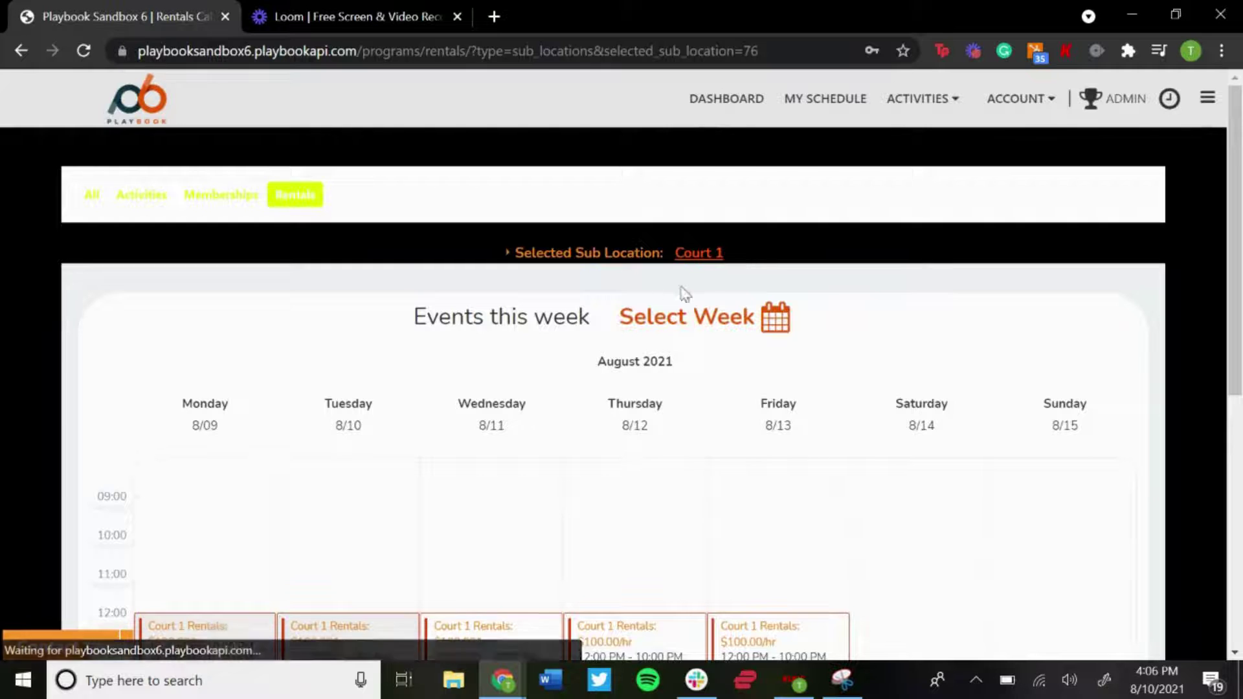
{"action": "scroll", "coordinate": [680, 291], "scroll_direction": "down", "scroll_amount": 3}
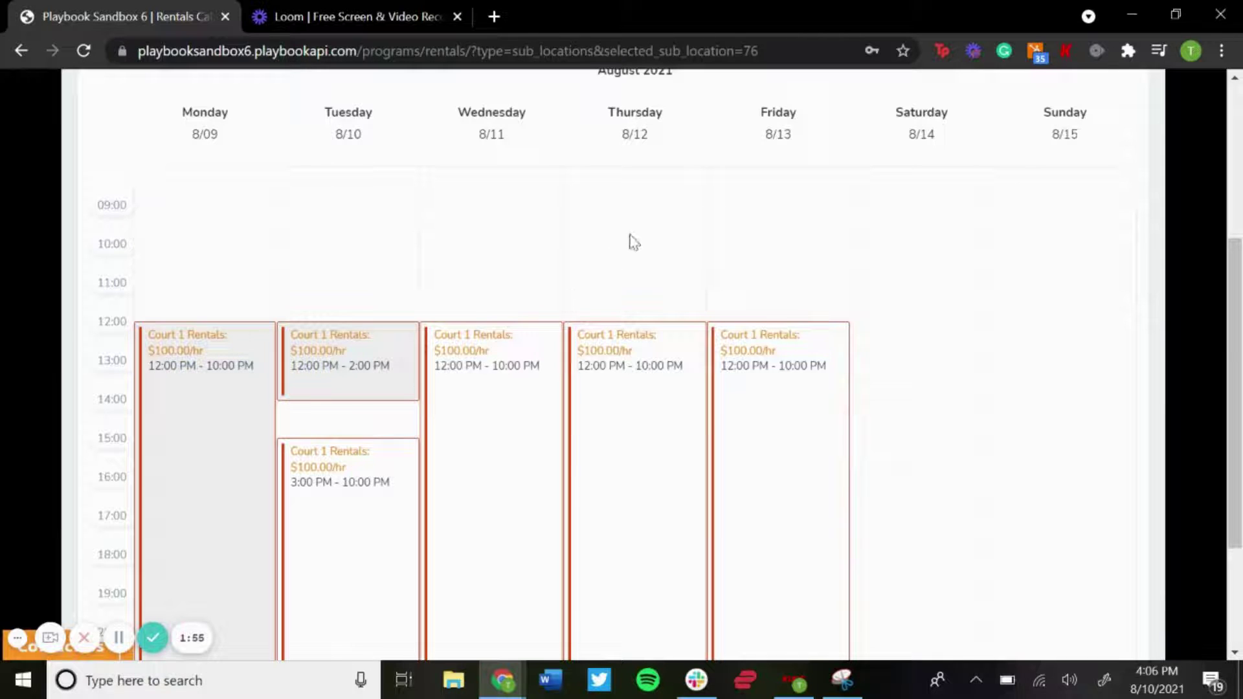
{"action": "scroll", "coordinate": [617, 270], "scroll_direction": "up", "scroll_amount": 5}
Select the Hoboken Sportsplex location to show its $300/hr calendar with Tuesday 2–3 PM blocked.
{"action": "left_click", "coordinate": [597, 254]}
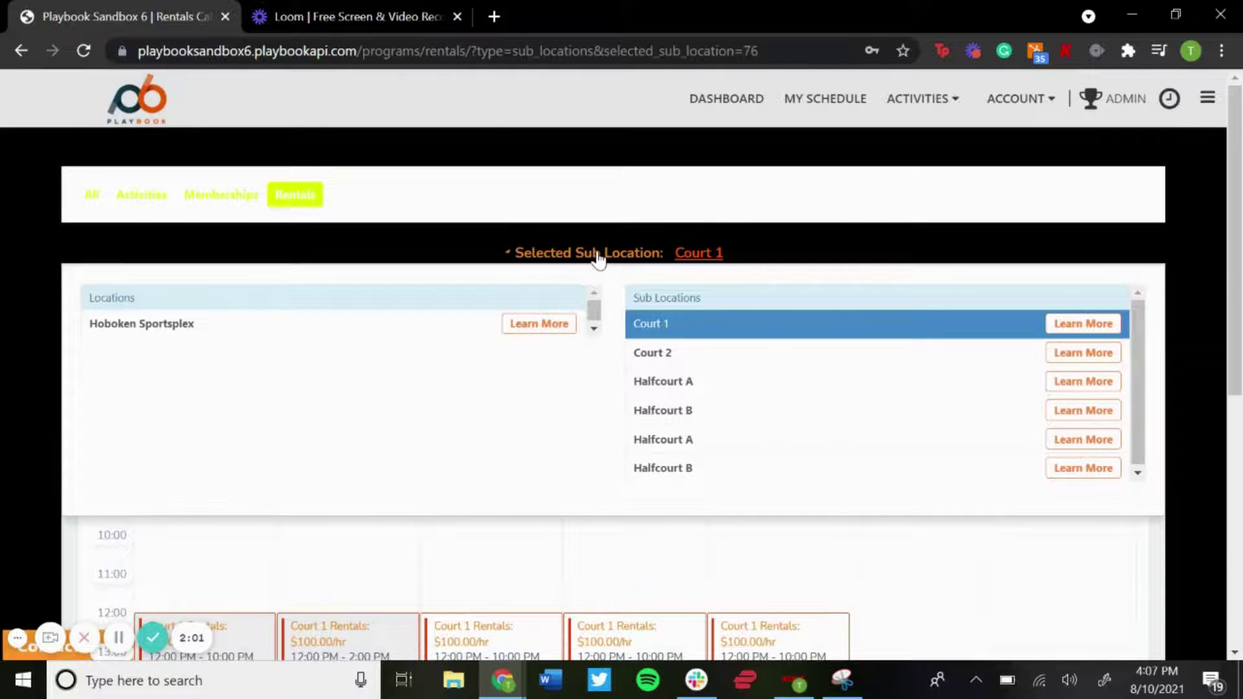
{"action": "left_click", "coordinate": [378, 330]}
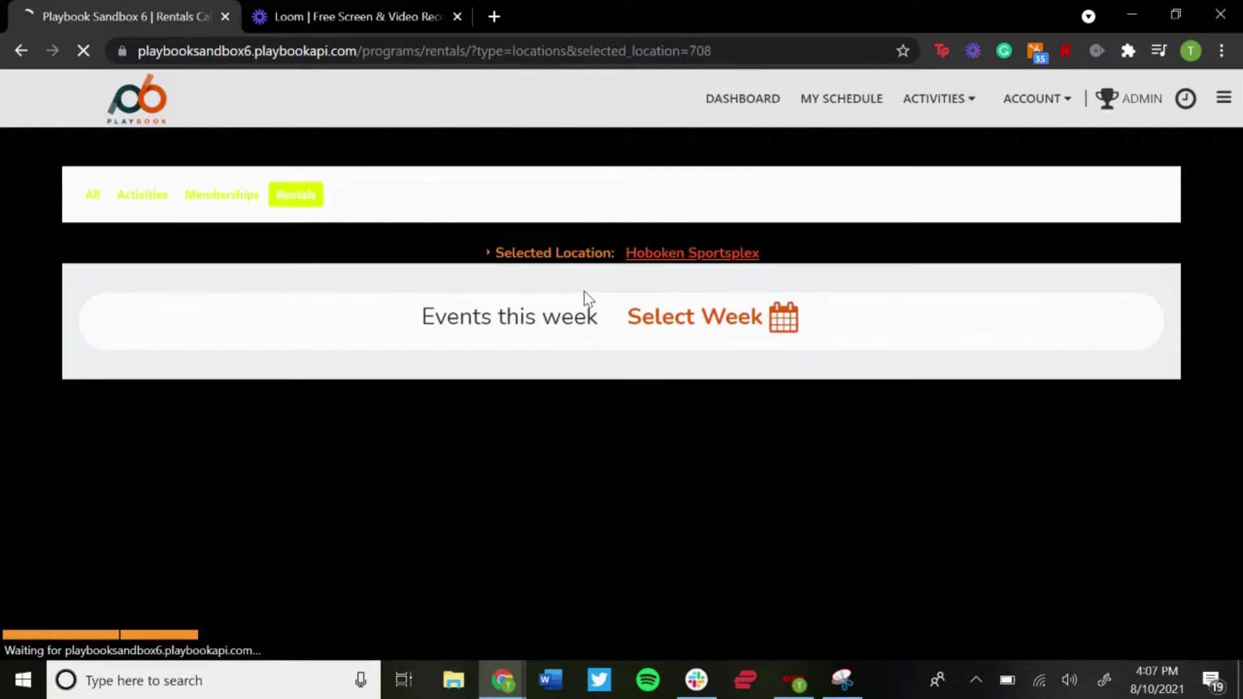
{"action": "scroll", "coordinate": [584, 290], "scroll_direction": "down", "scroll_amount": 4}
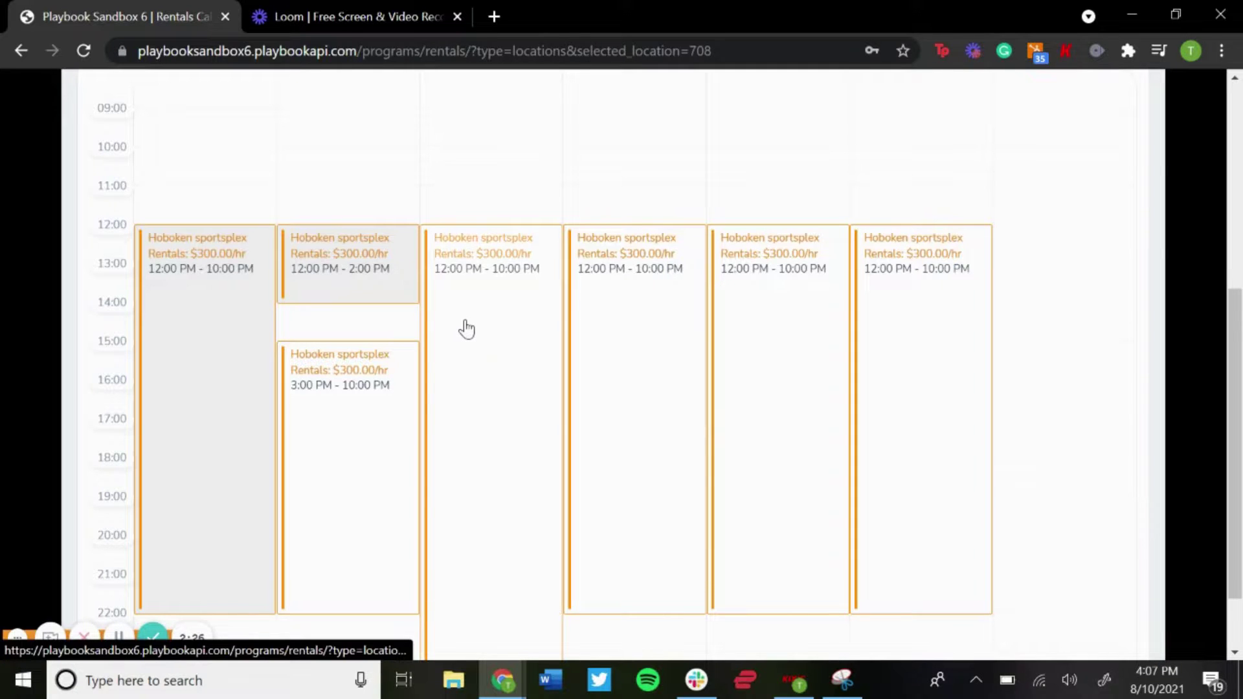
{"action": "scroll", "coordinate": [467, 328], "scroll_direction": "up", "scroll_amount": 5}
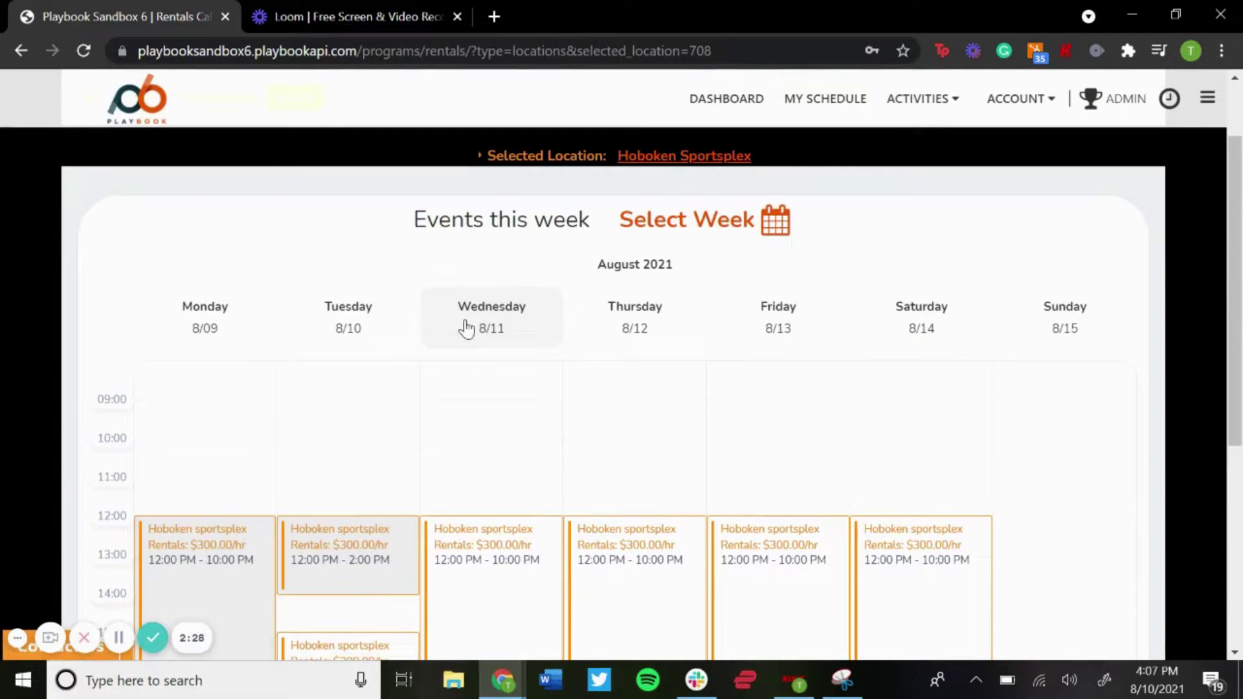